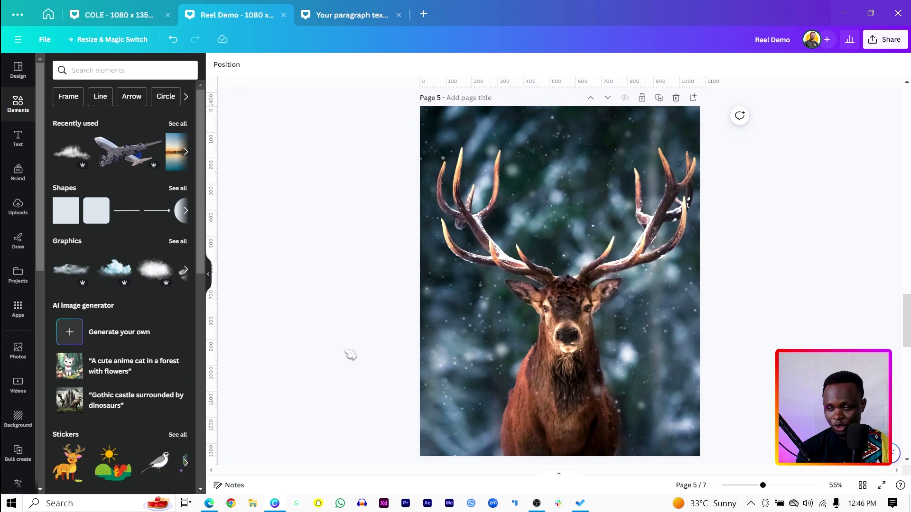
# Align the deer photo copy over the original, crop it to head and antlers, and remove its background
pyautogui.click(554, 334)
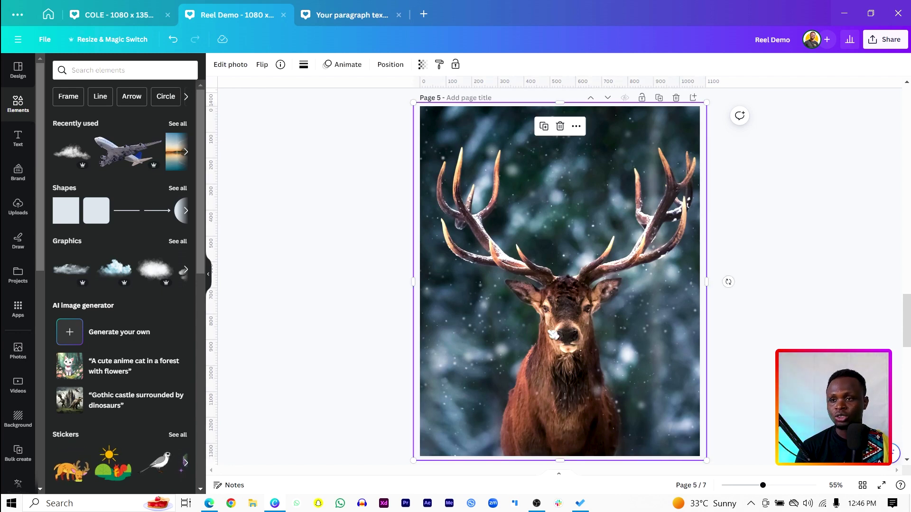
pyautogui.moveTo(560, 284); pyautogui.dragTo(611, 285)
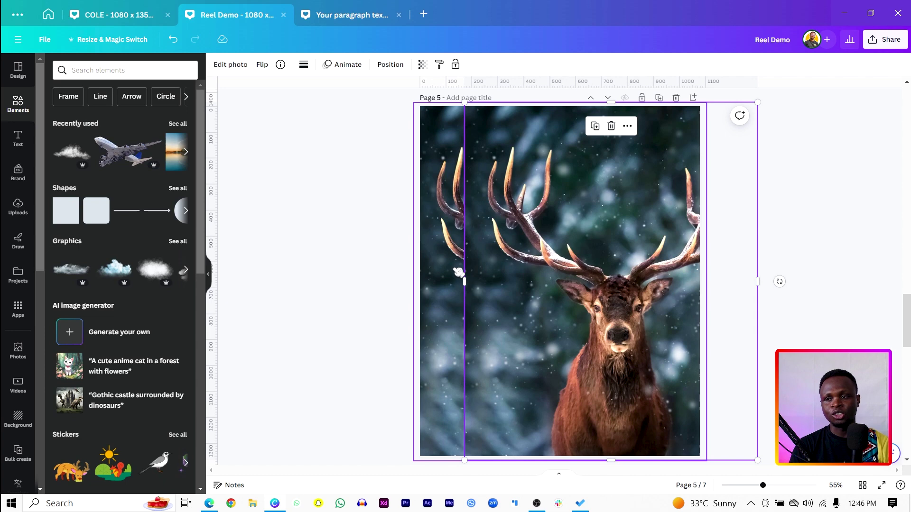
pyautogui.moveTo(614, 275); pyautogui.dragTo(578, 275)
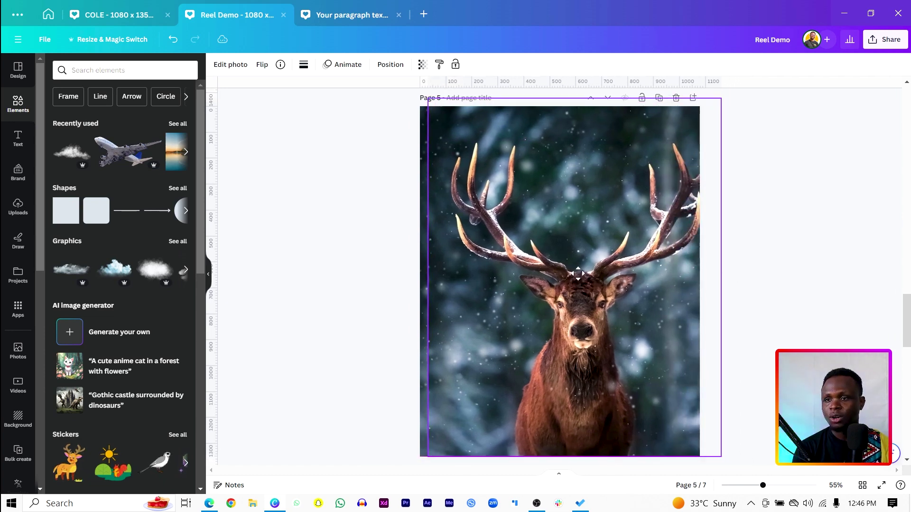
pyautogui.click(235, 64)
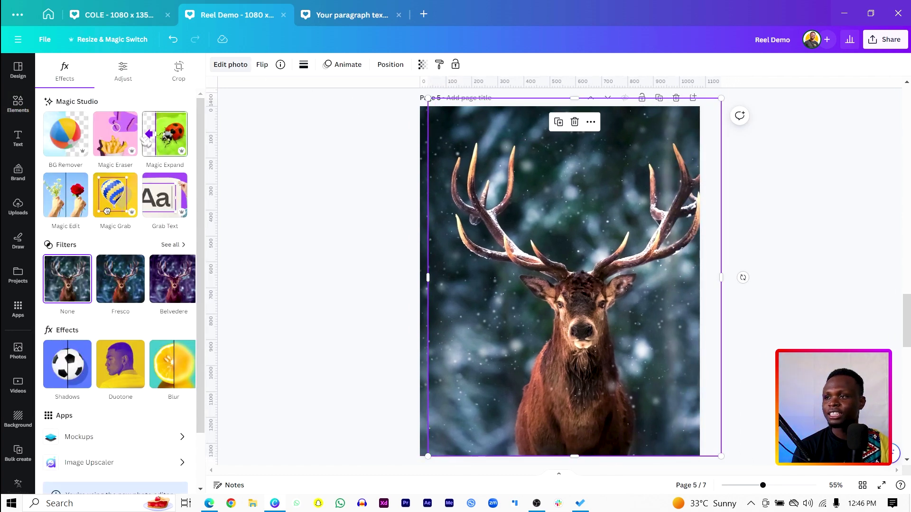
pyautogui.click(67, 146)
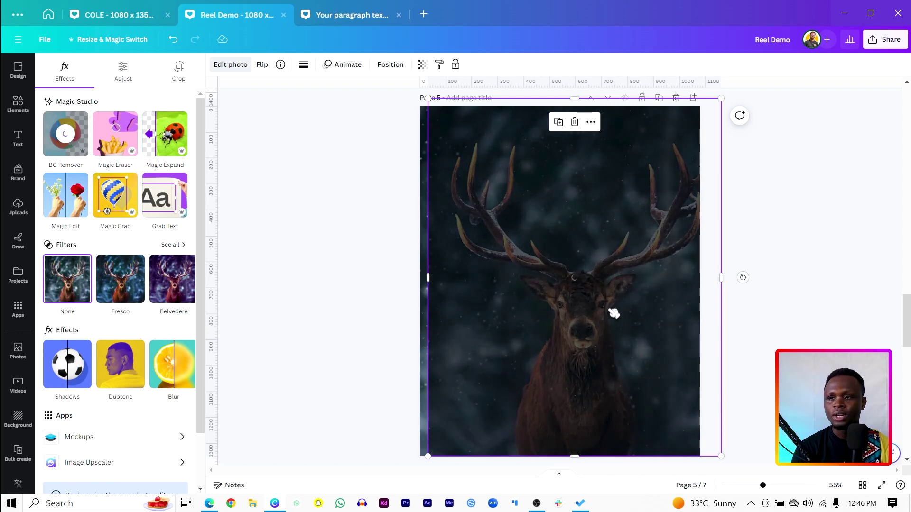
pyautogui.moveTo(592, 296); pyautogui.dragTo(574, 298)
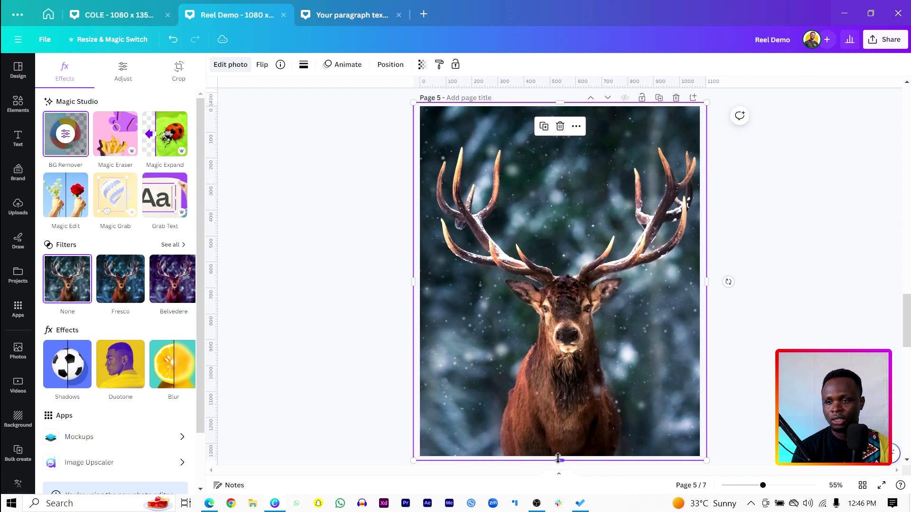
pyautogui.moveTo(558, 460); pyautogui.dragTo(570, 354)
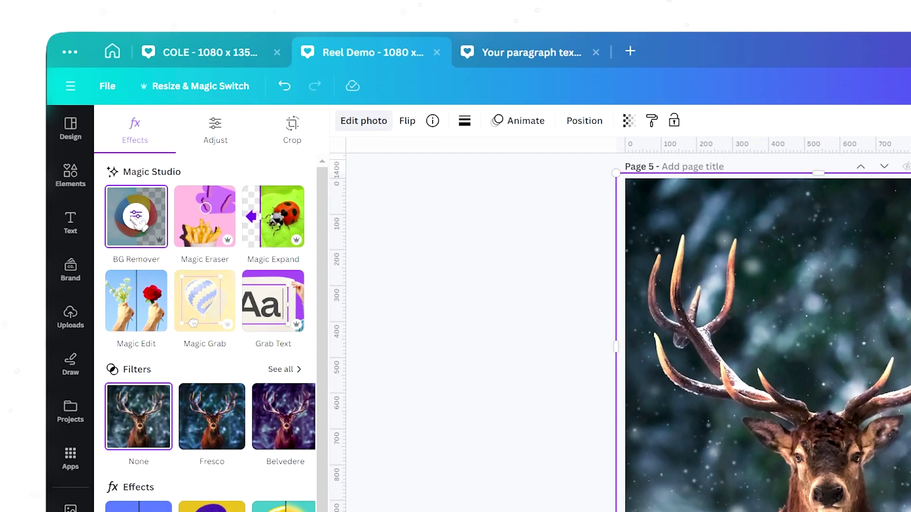
# Finish the background removal and erase part of the head and the left ear with a smaller brush
pyautogui.click(139, 222)
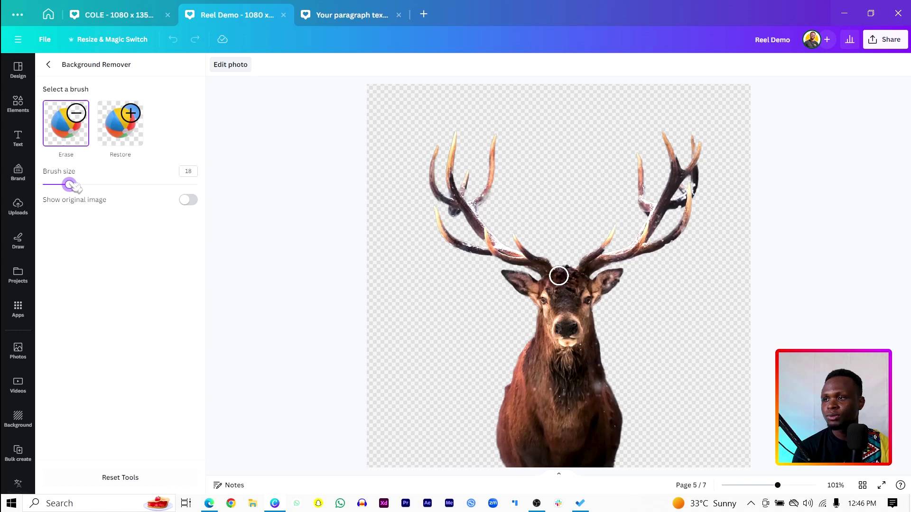
pyautogui.moveTo(71, 186); pyautogui.dragTo(65, 184)
pyautogui.scroll(5, 498, 285)
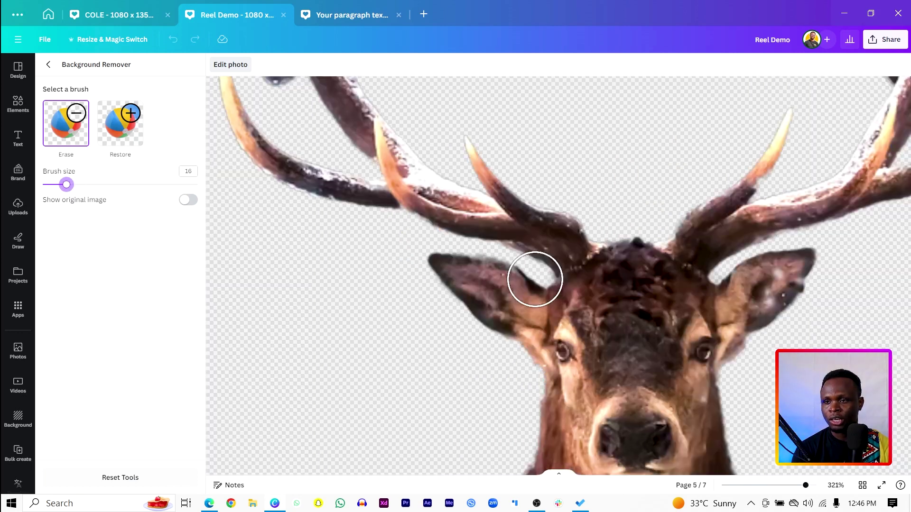
pyautogui.scroll(5, 538, 283)
pyautogui.moveTo(585, 310)
pyautogui.mouseDown()
pyautogui.moveTo(683, 249)
pyautogui.moveTo(721, 281)
pyautogui.moveTo(802, 313)
pyautogui.moveTo(892, 275)
pyautogui.mouseUp()
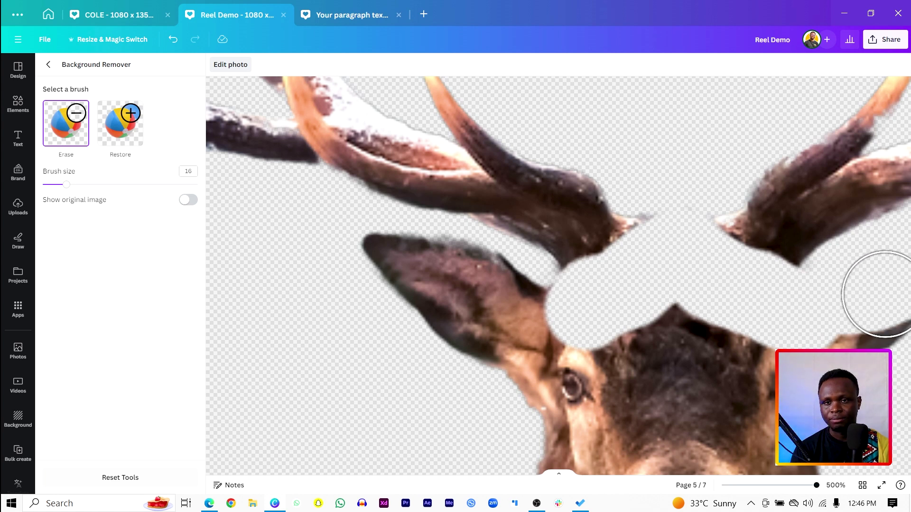
pyautogui.moveTo(528, 308)
pyautogui.mouseDown()
pyautogui.moveTo(474, 281)
pyautogui.moveTo(391, 264)
pyautogui.moveTo(425, 285)
pyautogui.mouseUp()
# Enlarge the erase brush and erase the remaining head, neck and body
pyautogui.hotkey('ctrl', 'alt', '0')
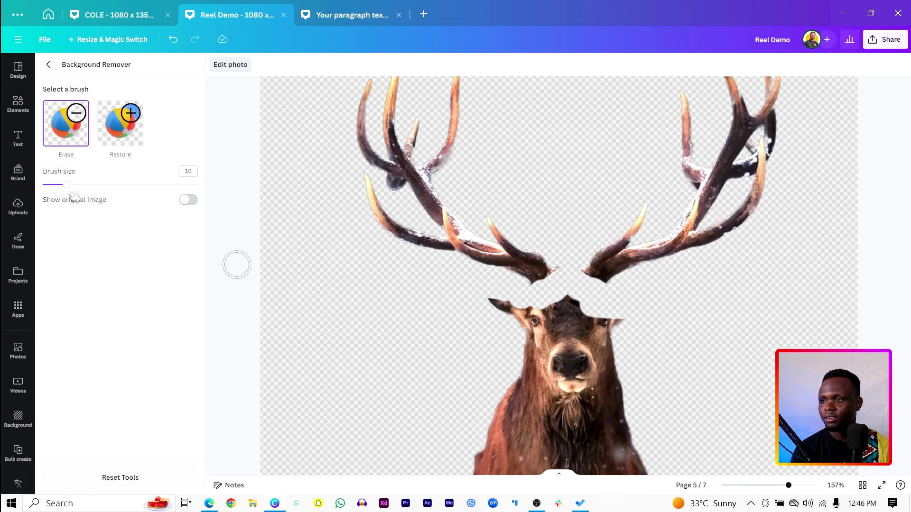
pyautogui.moveTo(74, 188); pyautogui.dragTo(187, 185)
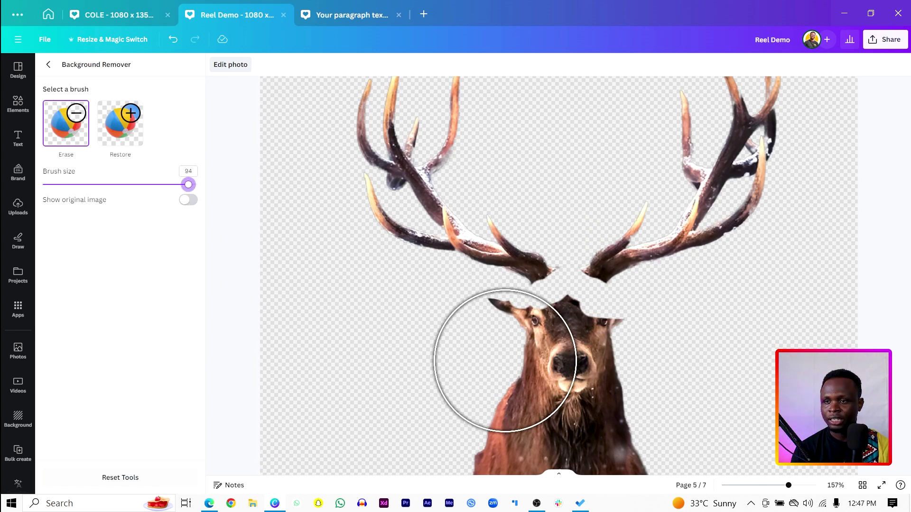
pyautogui.click(574, 377)
pyautogui.keyDown('ctrl'); pyautogui.scroll(-2, 574, 377); pyautogui.keyUp('ctrl')
pyautogui.keyDown('ctrl'); pyautogui.scroll(-4, 569, 366); pyautogui.keyUp('ctrl')
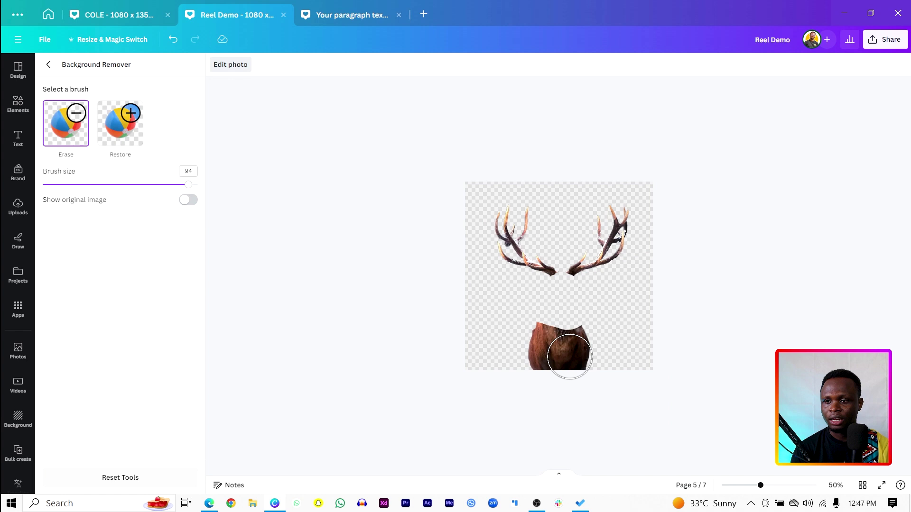
pyautogui.moveTo(568, 354)
pyautogui.mouseDown()
pyautogui.moveTo(534, 339)
pyautogui.moveTo(534, 368)
pyautogui.moveTo(503, 346)
pyautogui.mouseUp()
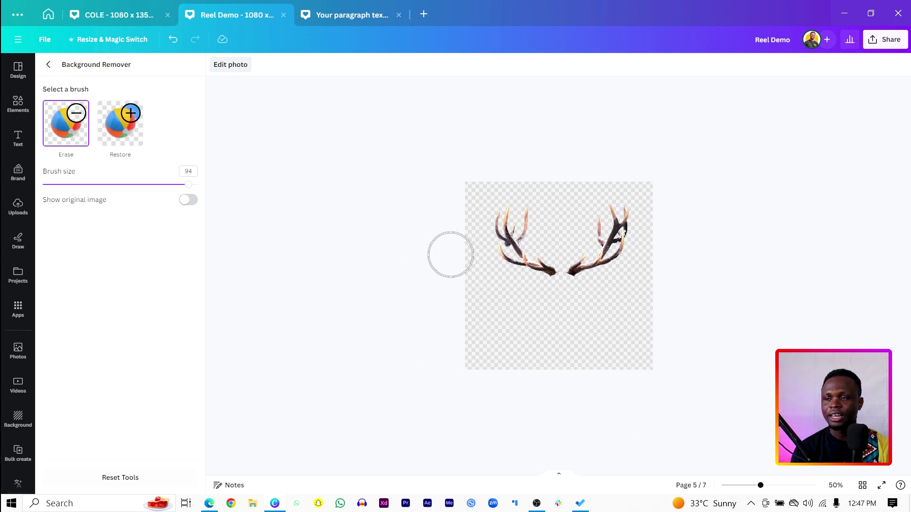
# Apply a whole-image blur at intensity 18 to the antlers-only cut-out
pyautogui.click(48, 65)
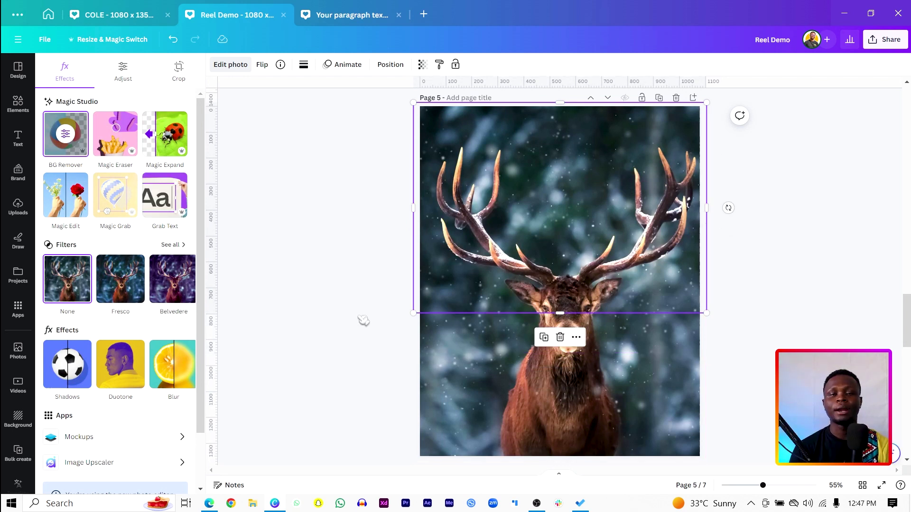
pyautogui.moveTo(67, 279)
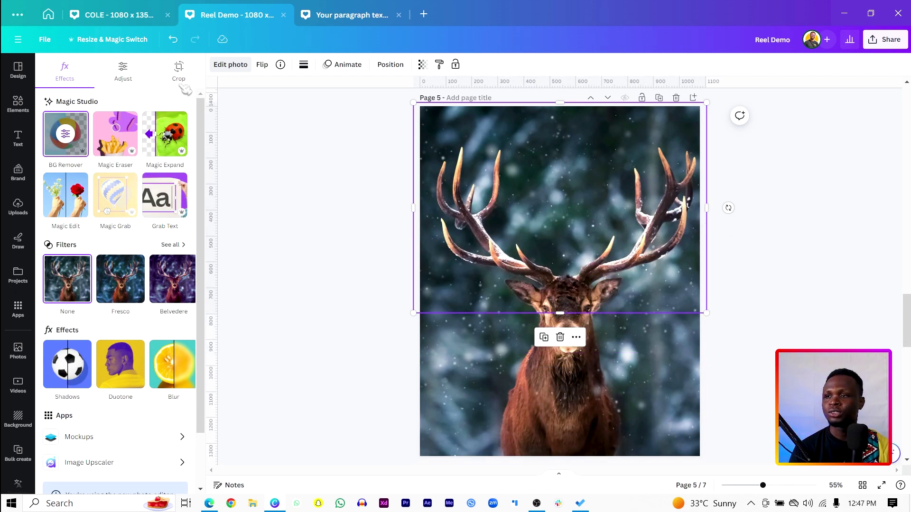
pyautogui.click(176, 382)
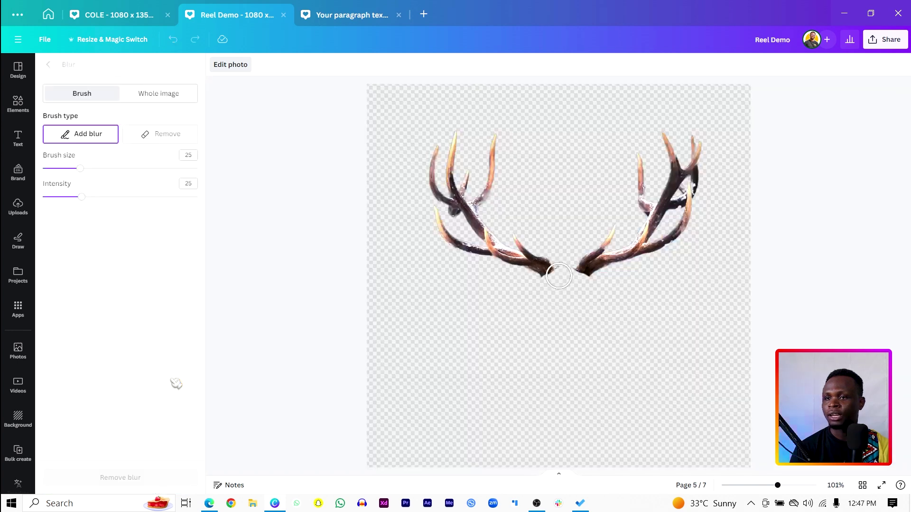
pyautogui.click(157, 98)
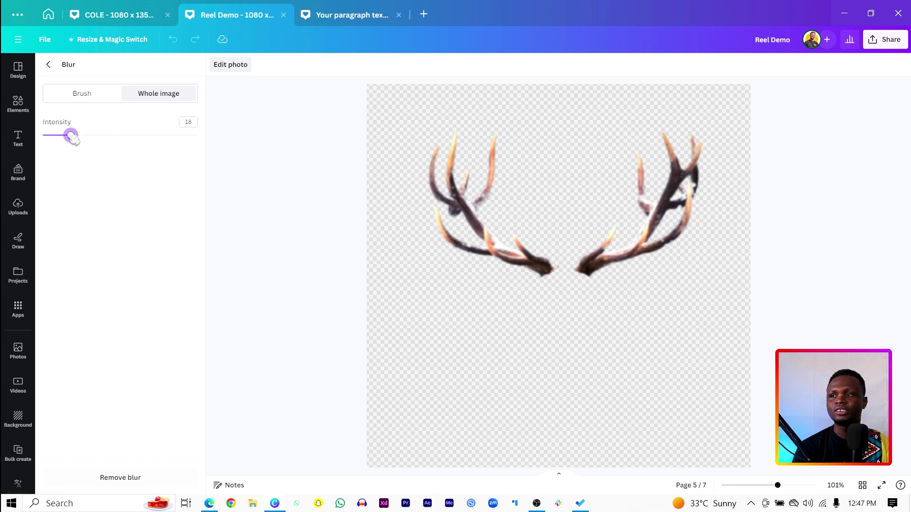
# Warm the antlers to temperature 73, brightness 40, vibrance 25 and saturation 51
pyautogui.click(51, 64)
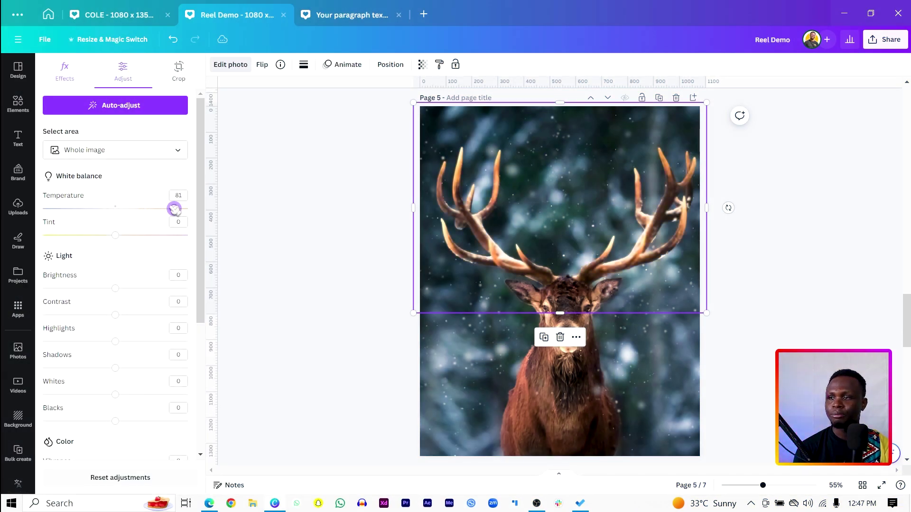
pyautogui.moveTo(170, 209); pyautogui.dragTo(168, 209)
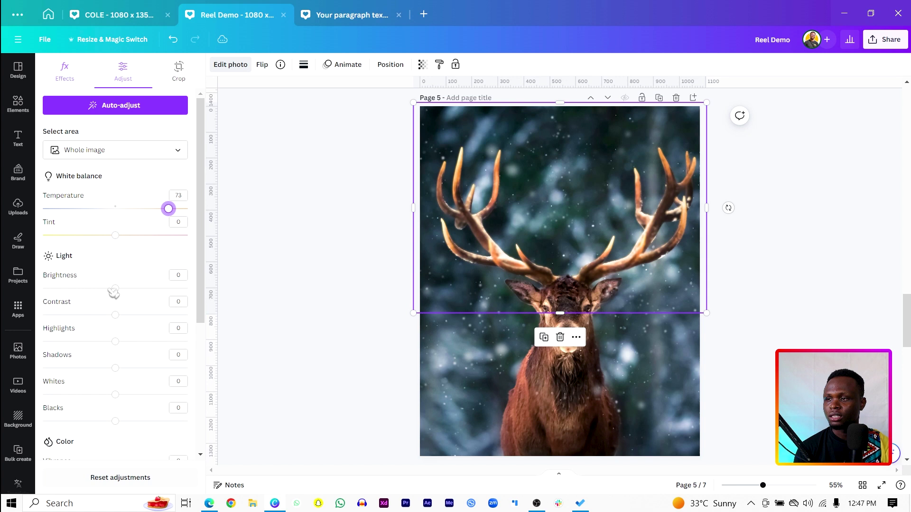
pyautogui.moveTo(126, 288); pyautogui.dragTo(142, 289)
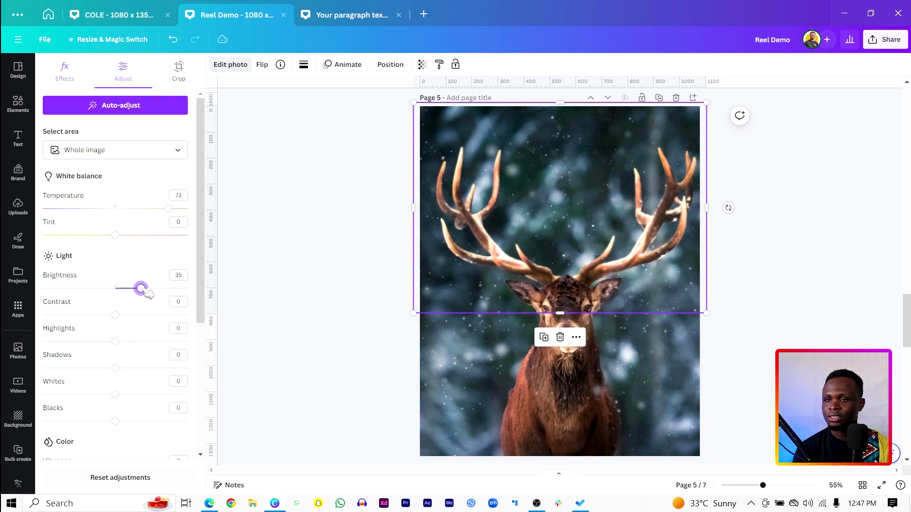
pyautogui.scroll(-1, 113, 344)
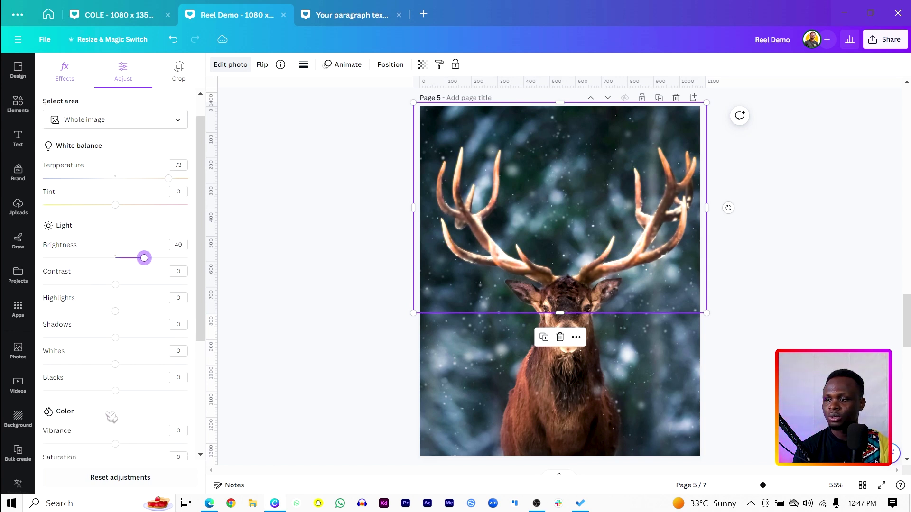
pyautogui.scroll(-3, 112, 418)
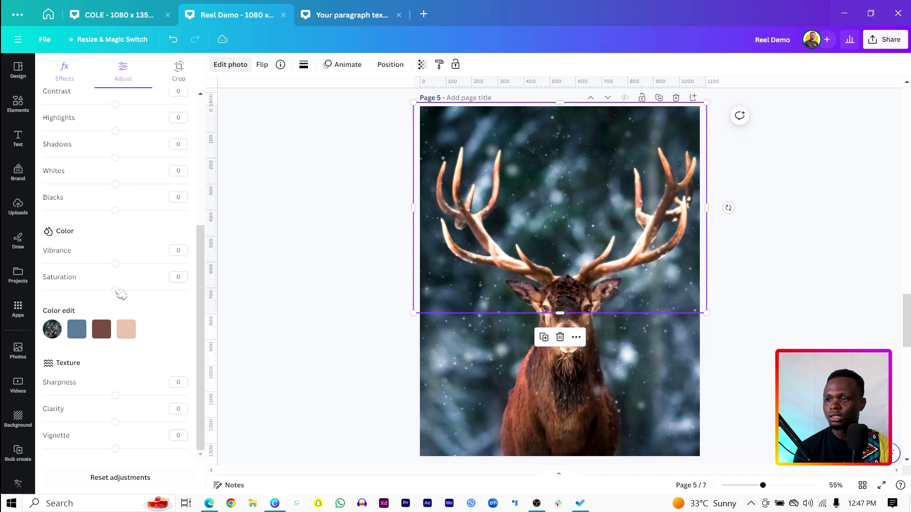
pyautogui.moveTo(115, 291); pyautogui.dragTo(125, 290)
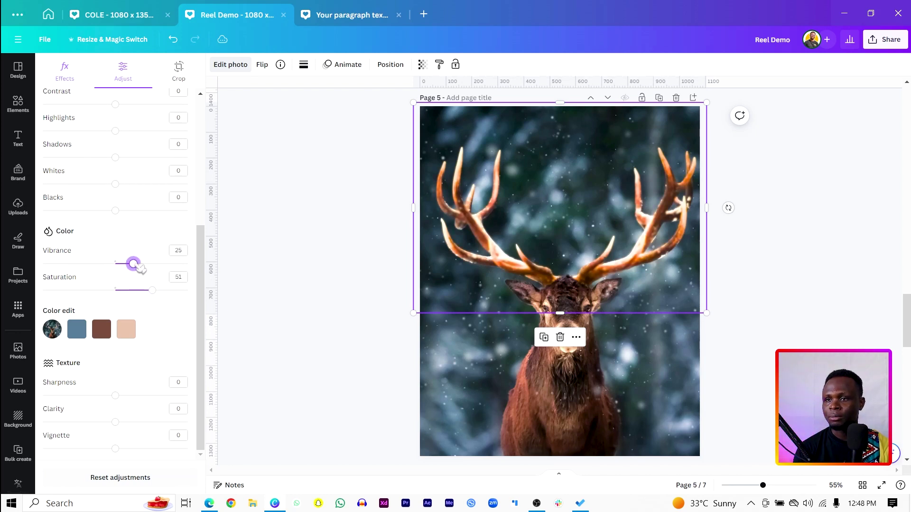
# Raise the antler layer's blur intensity to 34
pyautogui.click(66, 70)
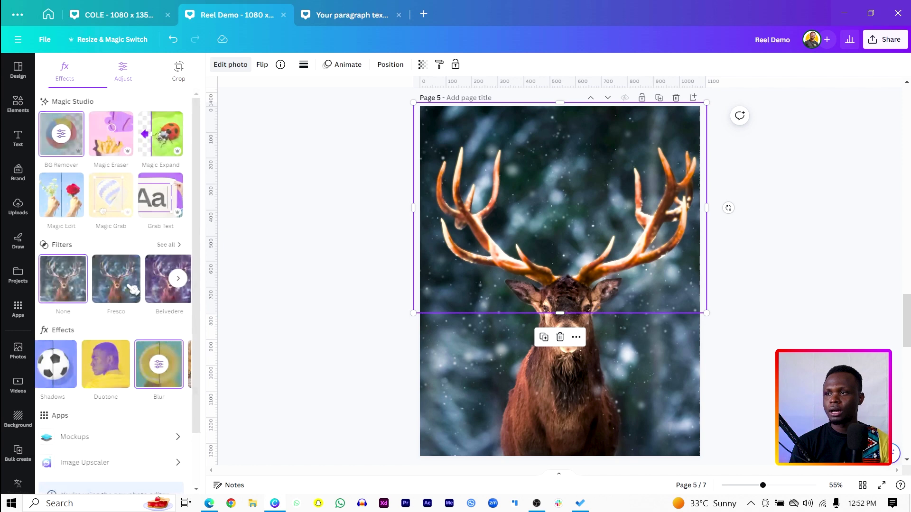
pyautogui.click(159, 380)
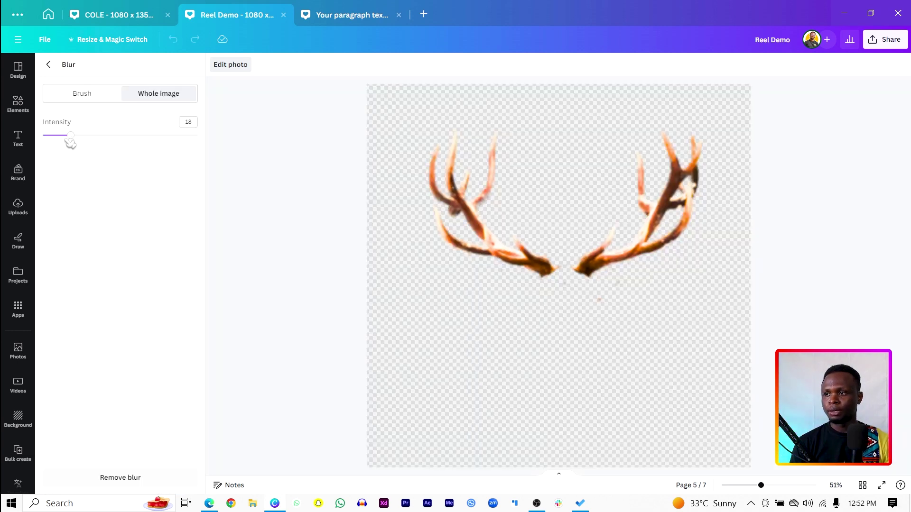
pyautogui.moveTo(75, 139); pyautogui.dragTo(100, 139)
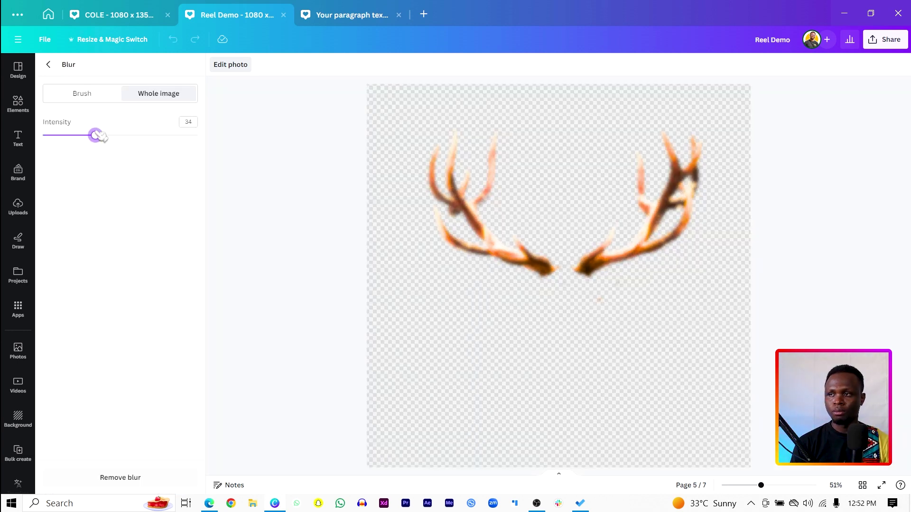
pyautogui.click(49, 65)
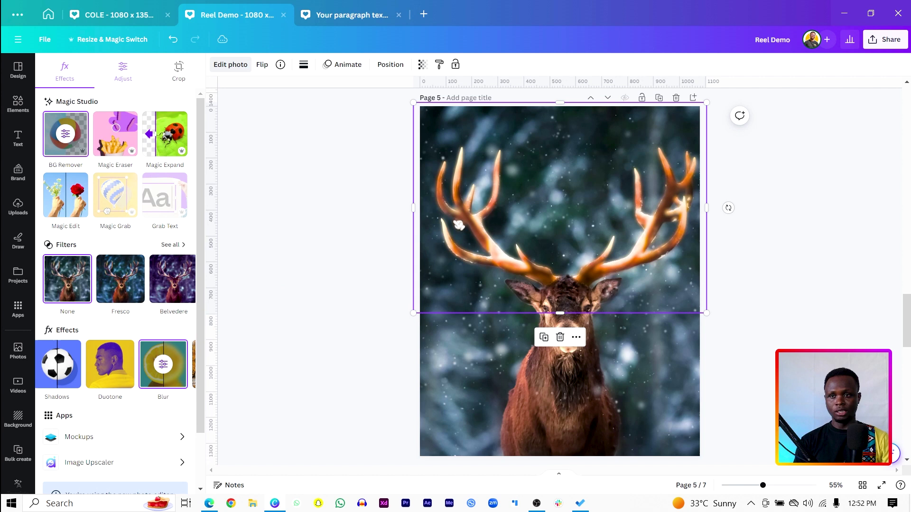
# Set the antler tint to about -60 for a golden-yellow glow and show the elements library
pyautogui.click(123, 71)
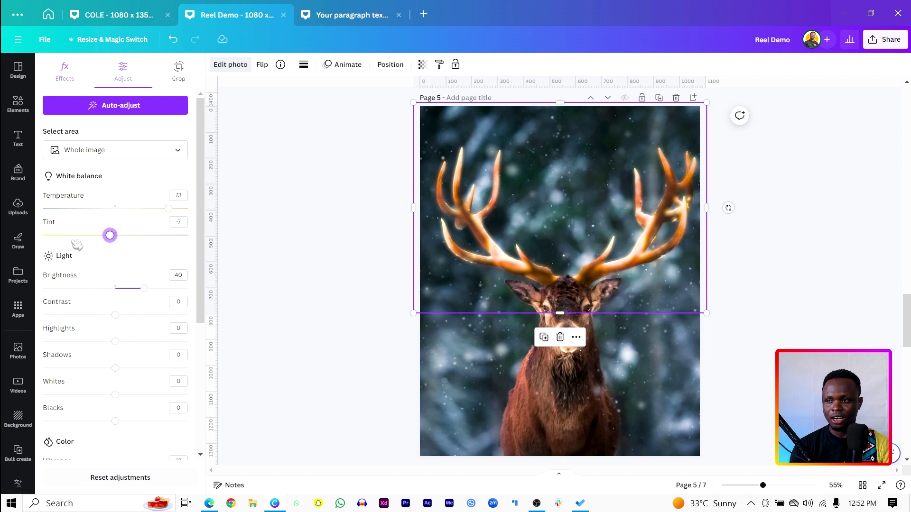
pyautogui.moveTo(76, 245); pyautogui.dragTo(74, 235)
pyautogui.moveTo(191, 237); pyautogui.dragTo(166, 239)
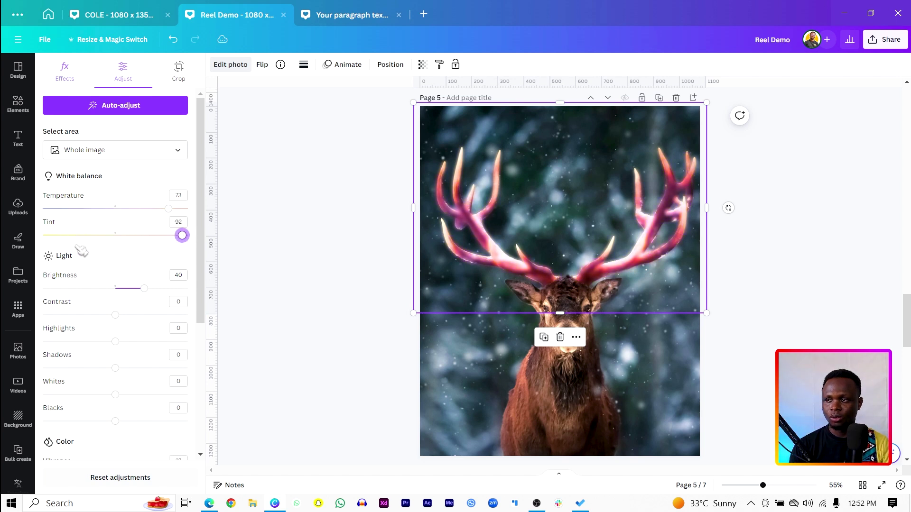
pyautogui.moveTo(82, 250); pyautogui.dragTo(84, 244)
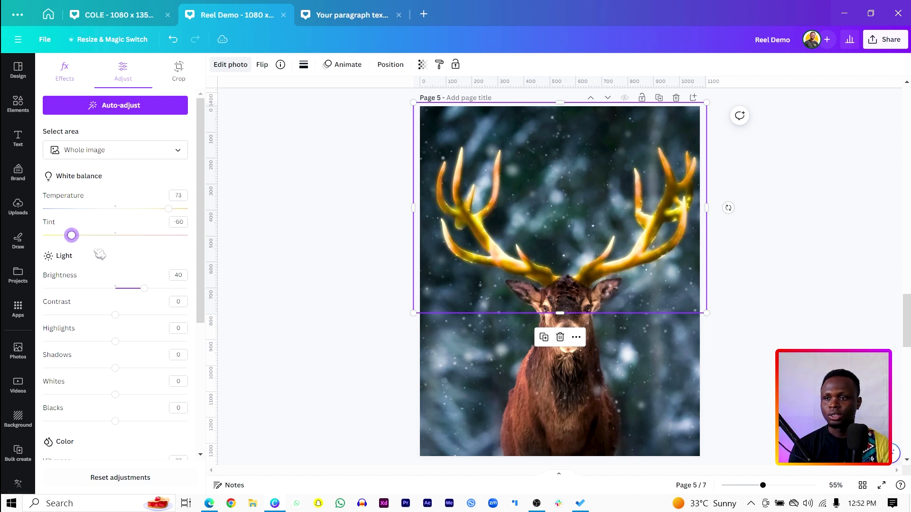
pyautogui.scroll(-2, 86, 321)
pyautogui.scroll(-1, 77, 359)
pyautogui.scroll(-1, 121, 352)
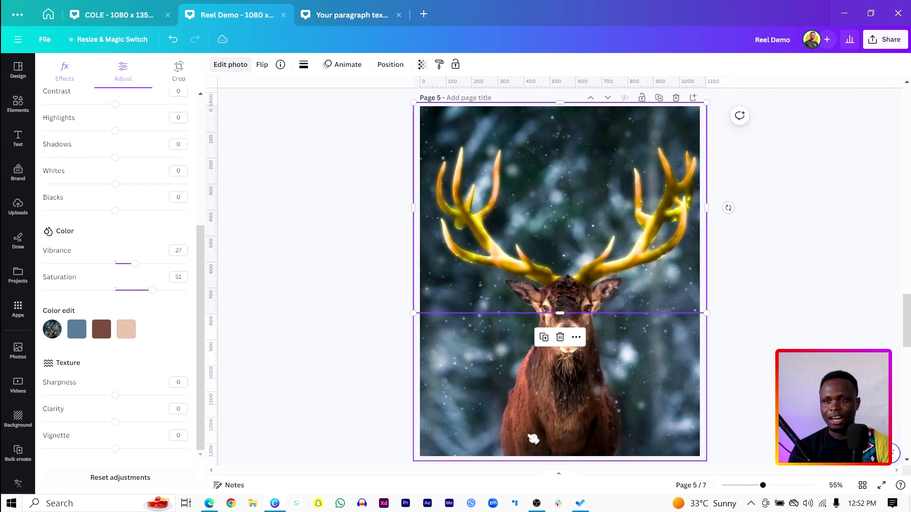
pyautogui.press('Escape')
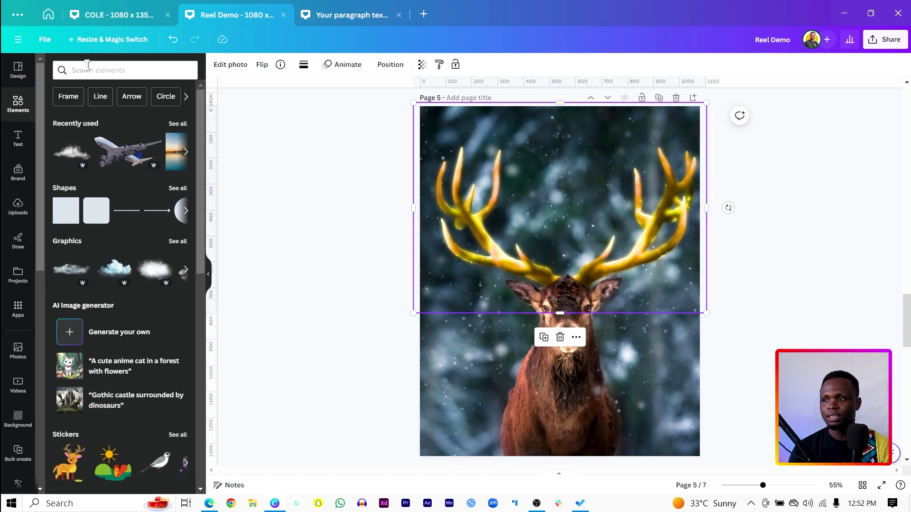
# Search elements for 'fairy dust' and add the first sparkle graphic to the page
pyautogui.click(128, 69)
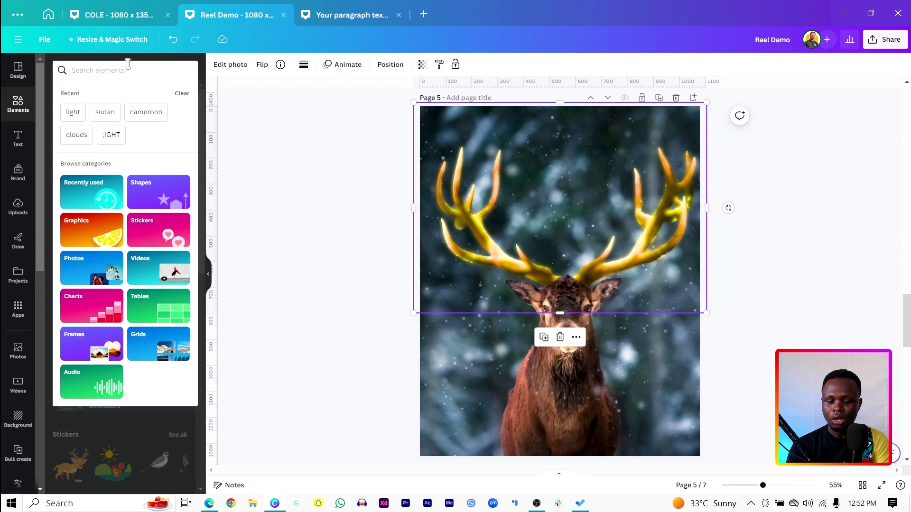
pyautogui.write('fair')
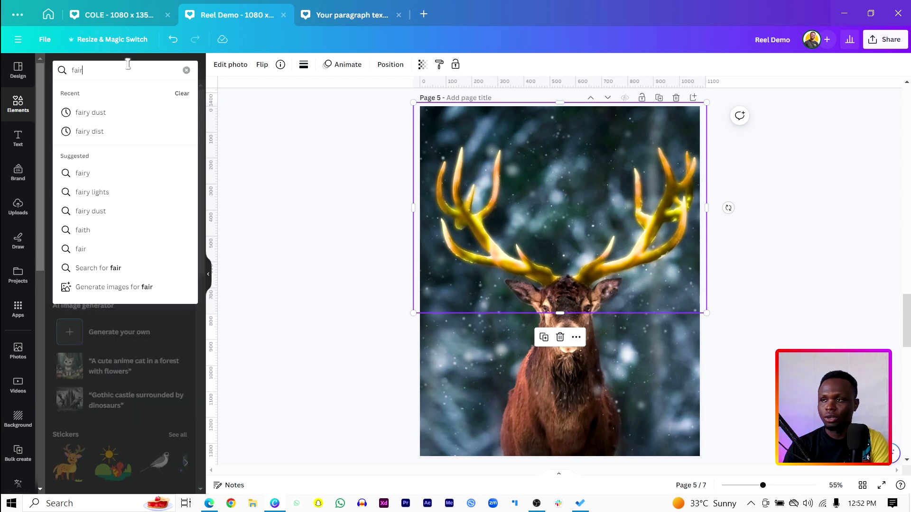
pyautogui.write('y dust')
pyautogui.press('Return')
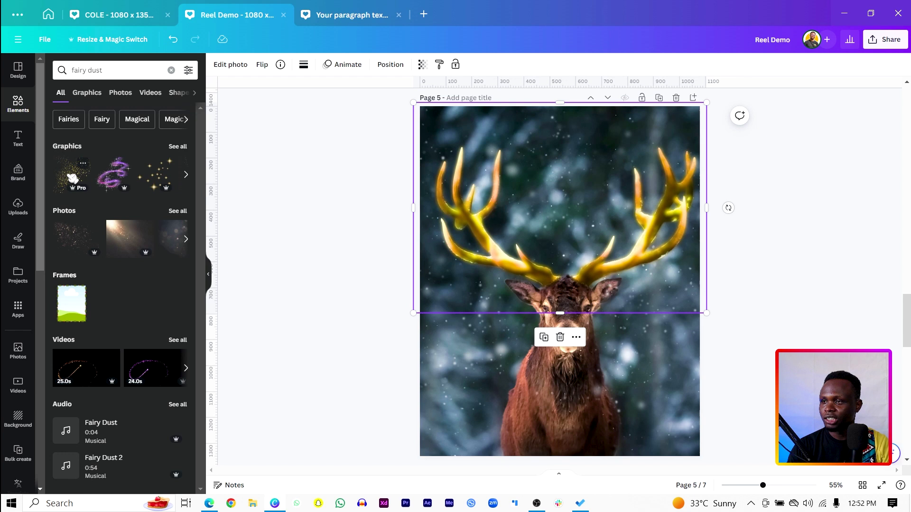
pyautogui.click(72, 178)
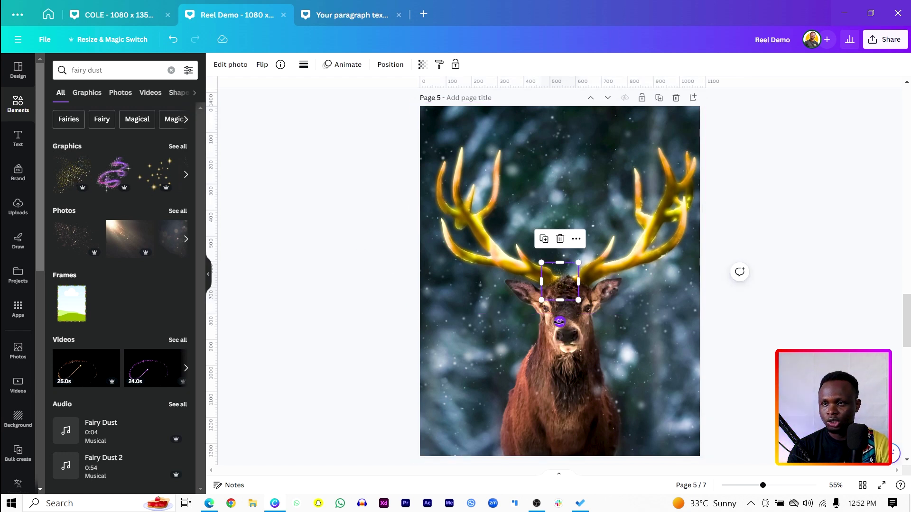
# Move and rotate the fairy-dust sparkles to trail along the right antler
pyautogui.moveTo(559, 322); pyautogui.dragTo(544, 319)
pyautogui.moveTo(563, 281)
pyautogui.mouseDown()
pyautogui.moveTo(600, 277)
pyautogui.moveTo(614, 300)
pyautogui.moveTo(601, 306)
pyautogui.moveTo(621, 297)
pyautogui.mouseUp()
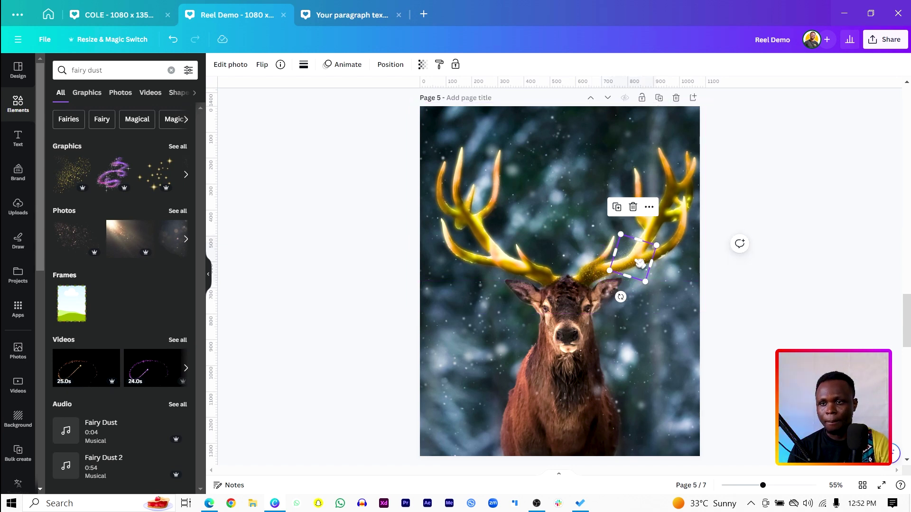
pyautogui.moveTo(639, 263); pyautogui.dragTo(617, 266)
pyautogui.moveTo(600, 305)
pyautogui.mouseDown()
pyautogui.moveTo(588, 294)
pyautogui.moveTo(648, 253)
pyautogui.moveTo(644, 283)
pyautogui.moveTo(653, 284)
pyautogui.mouseUp()
pyautogui.moveTo(648, 242); pyautogui.dragTo(665, 192)
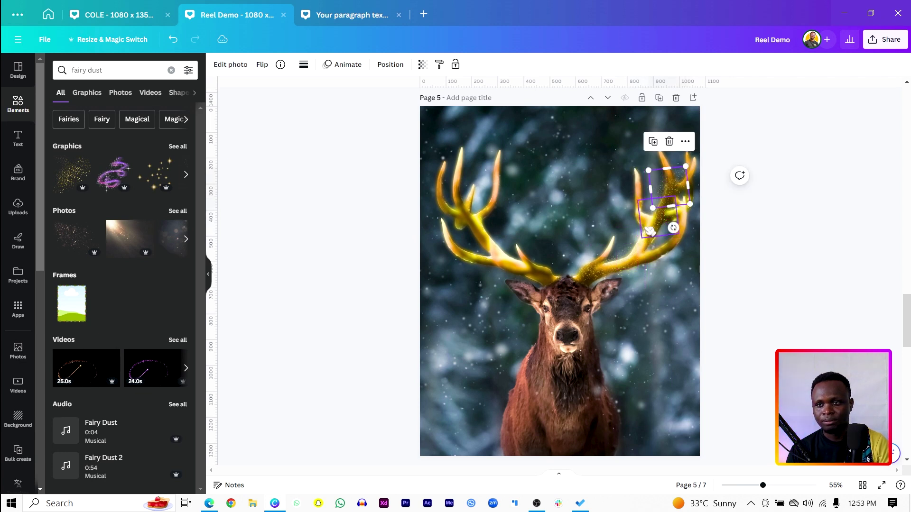
pyautogui.moveTo(672, 228); pyautogui.dragTo(682, 269)
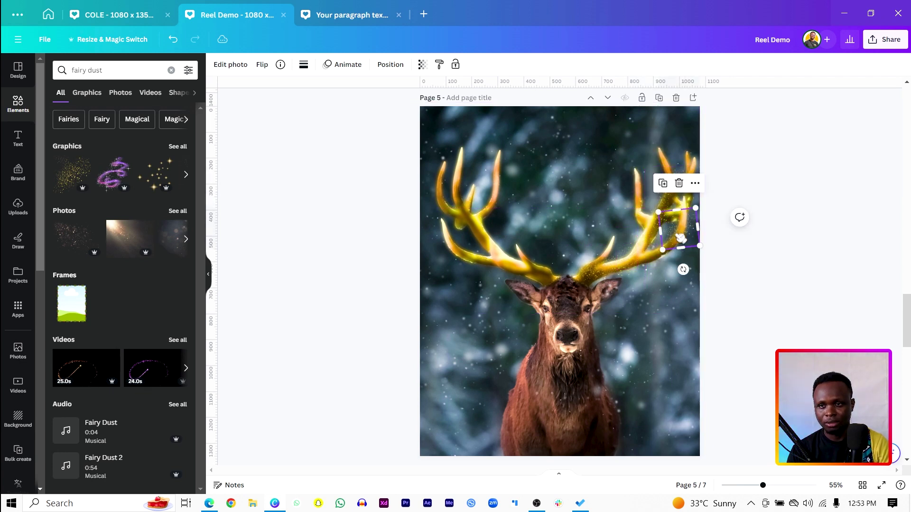
pyautogui.moveTo(681, 229); pyautogui.dragTo(646, 261)
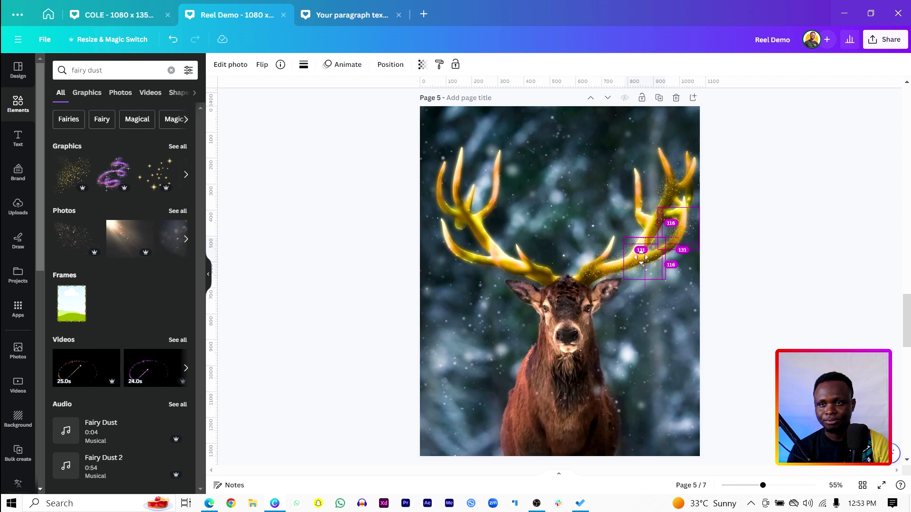
pyautogui.moveTo(648, 299); pyautogui.dragTo(631, 296)
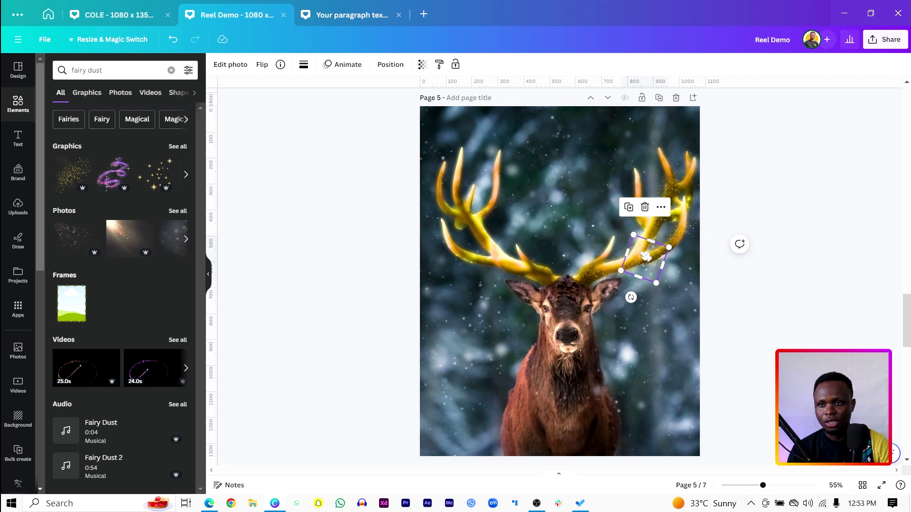
pyautogui.moveTo(647, 248)
pyautogui.mouseDown()
pyautogui.moveTo(657, 240)
pyautogui.moveTo(642, 217)
pyautogui.mouseUp()
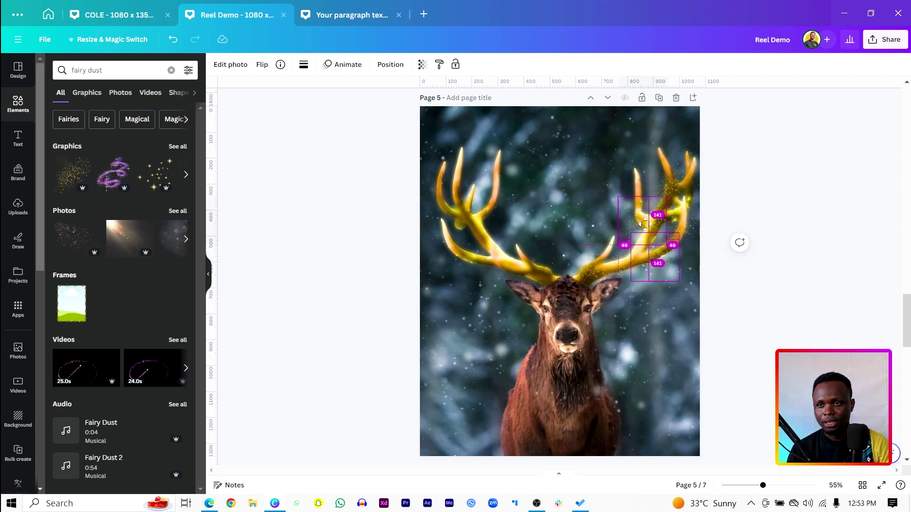
# Slide and rotate the sparkles to follow the curve of the left antler
pyautogui.moveTo(620, 249)
pyautogui.mouseDown()
pyautogui.moveTo(672, 234)
pyautogui.moveTo(637, 190)
pyautogui.moveTo(549, 257)
pyautogui.mouseUp()
pyautogui.moveTo(573, 300)
pyautogui.mouseDown()
pyautogui.moveTo(584, 251)
pyautogui.moveTo(507, 265)
pyautogui.moveTo(479, 265)
pyautogui.moveTo(466, 253)
pyautogui.mouseUp()
pyautogui.moveTo(492, 223); pyautogui.dragTo(512, 256)
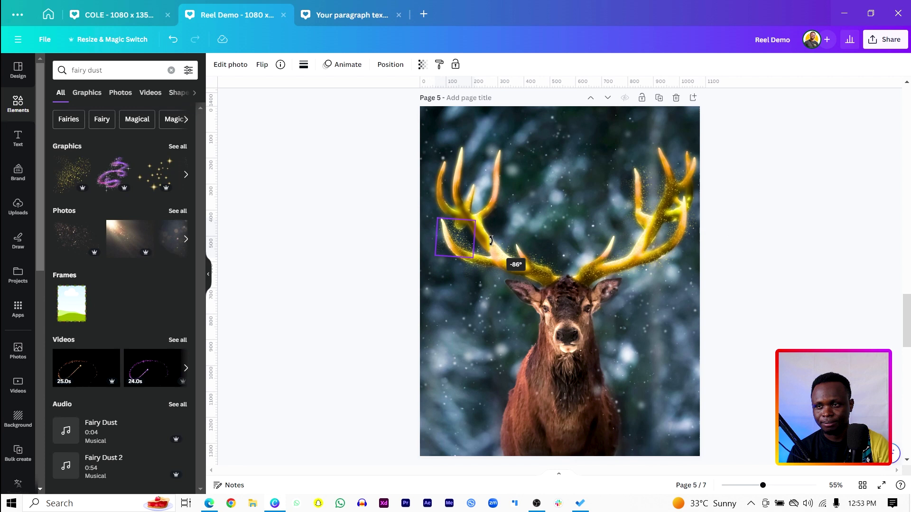
pyautogui.moveTo(459, 238)
pyautogui.mouseDown()
pyautogui.moveTo(498, 253)
pyautogui.moveTo(459, 198)
pyautogui.moveTo(463, 214)
pyautogui.moveTo(498, 207)
pyautogui.moveTo(506, 183)
pyautogui.moveTo(427, 194)
pyautogui.mouseUp()
# Give the base deer photo temperature 13, brightness 14, contrast 16, vibrance 13 and saturation 30
pyautogui.click(412, 225)
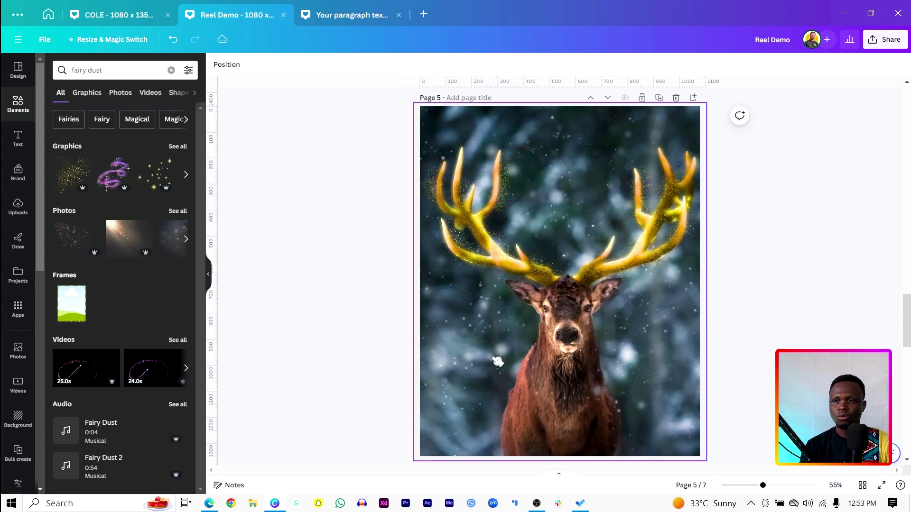
pyautogui.click(572, 375)
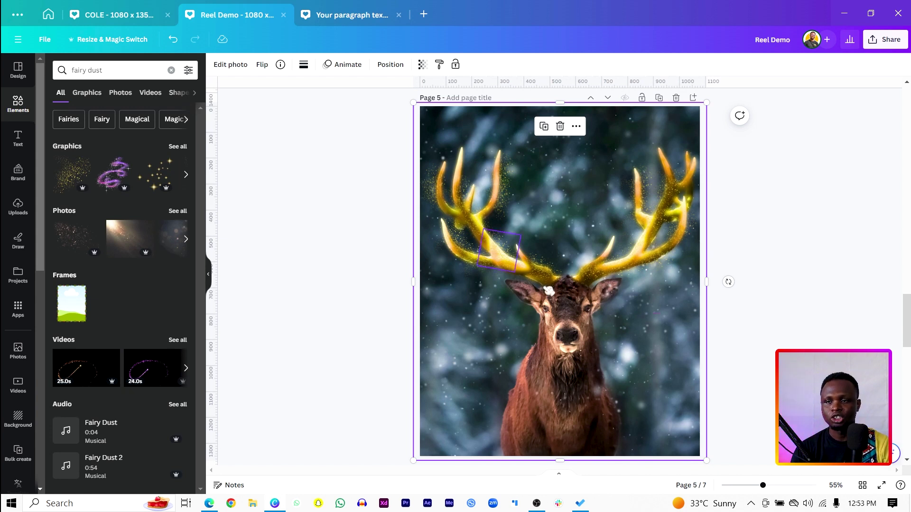
pyautogui.click(230, 65)
pyautogui.click(122, 72)
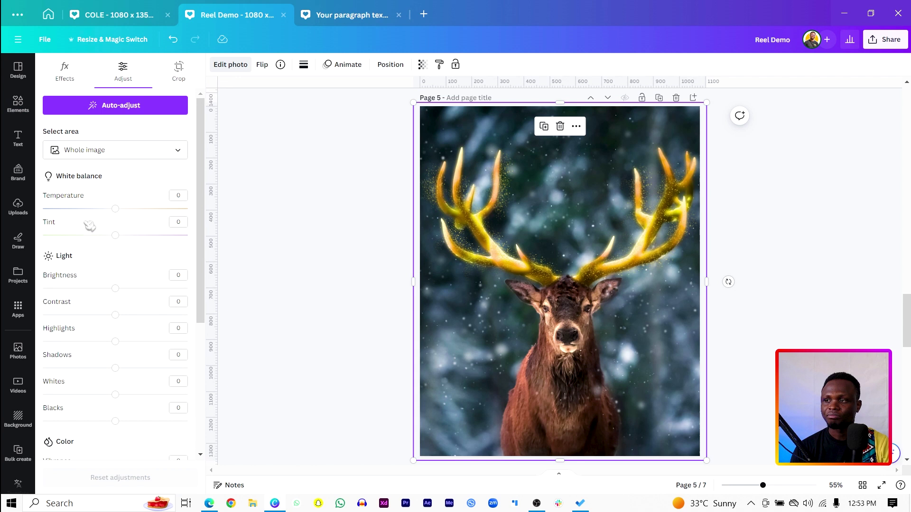
pyautogui.moveTo(127, 209); pyautogui.dragTo(125, 209)
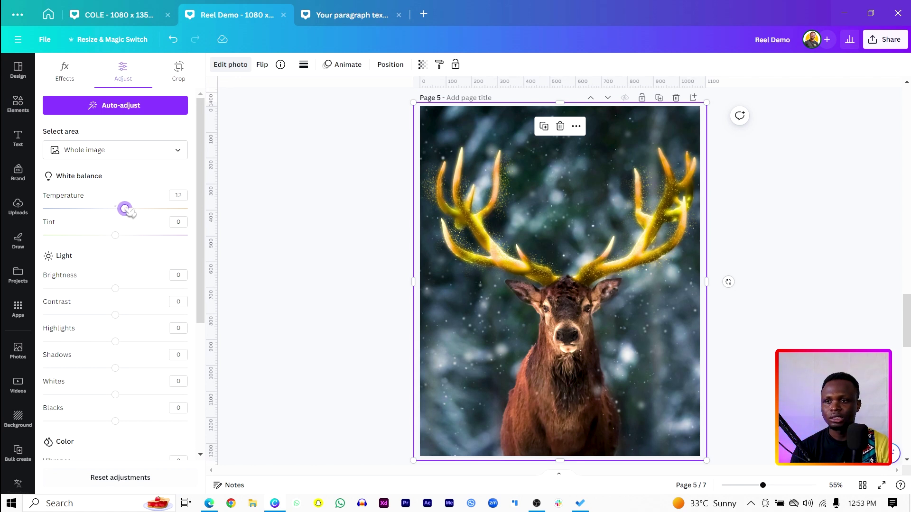
pyautogui.click(126, 288)
pyautogui.scroll(-2, 128, 288)
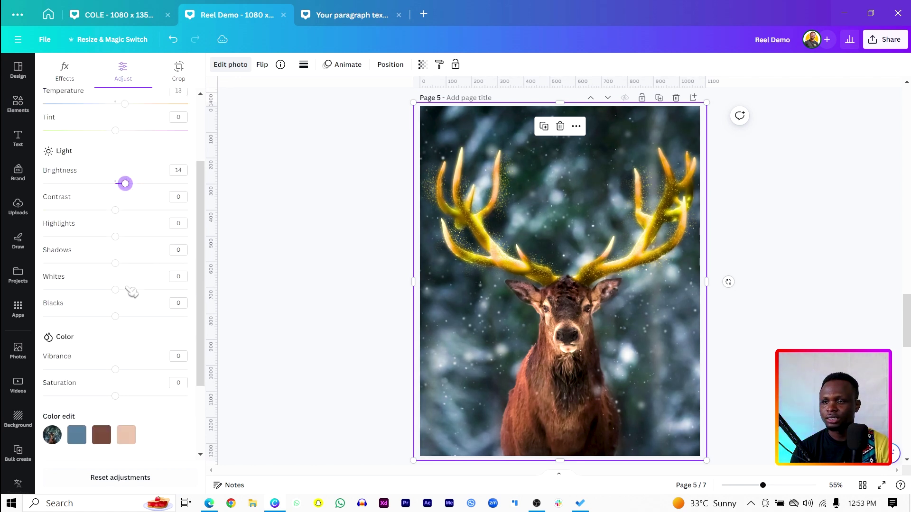
pyautogui.scroll(-1, 114, 231)
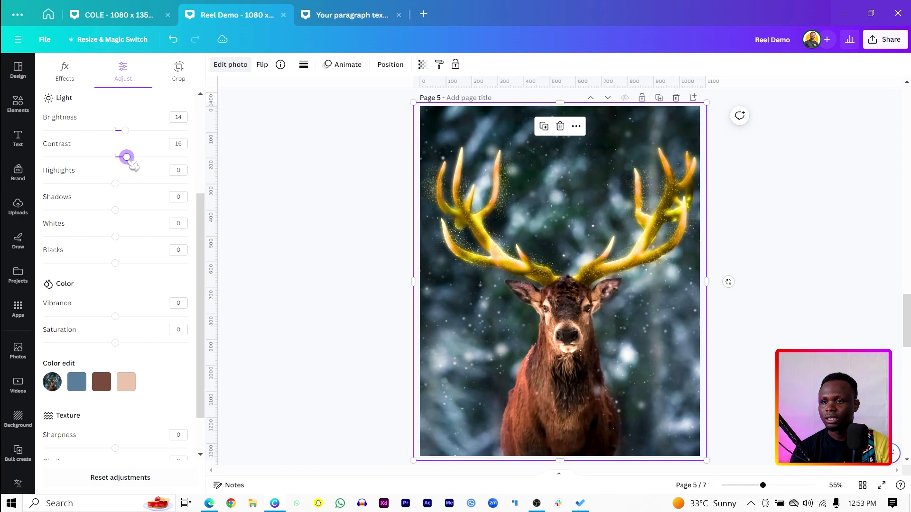
pyautogui.click(135, 345)
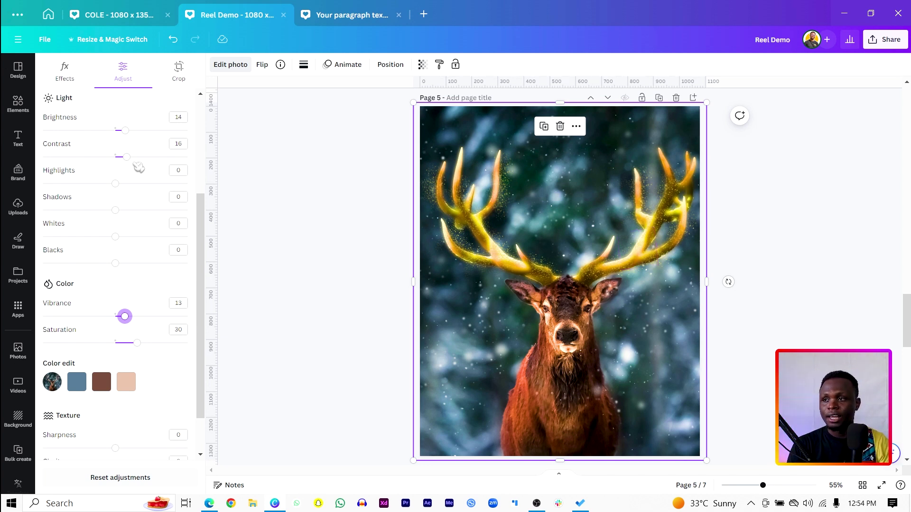
pyautogui.scroll(3, 138, 167)
pyautogui.click(466, 152)
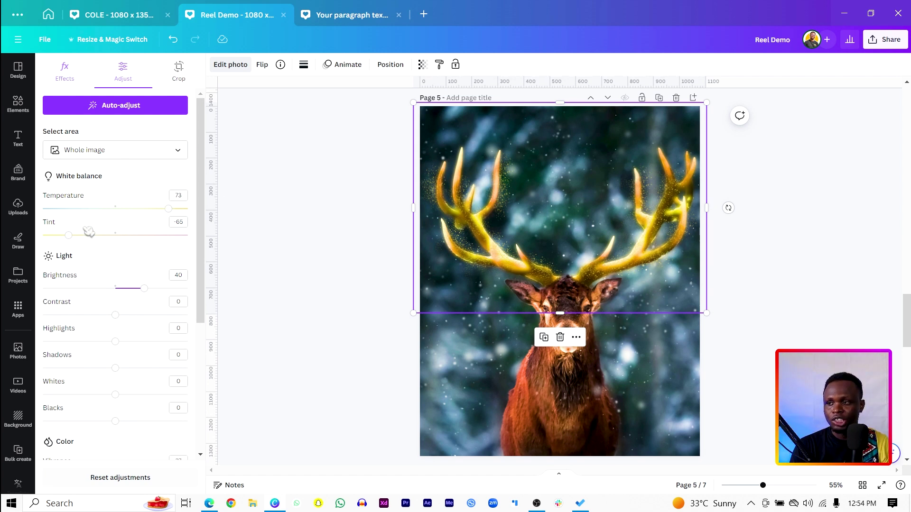
pyautogui.scroll(-3, 87, 251)
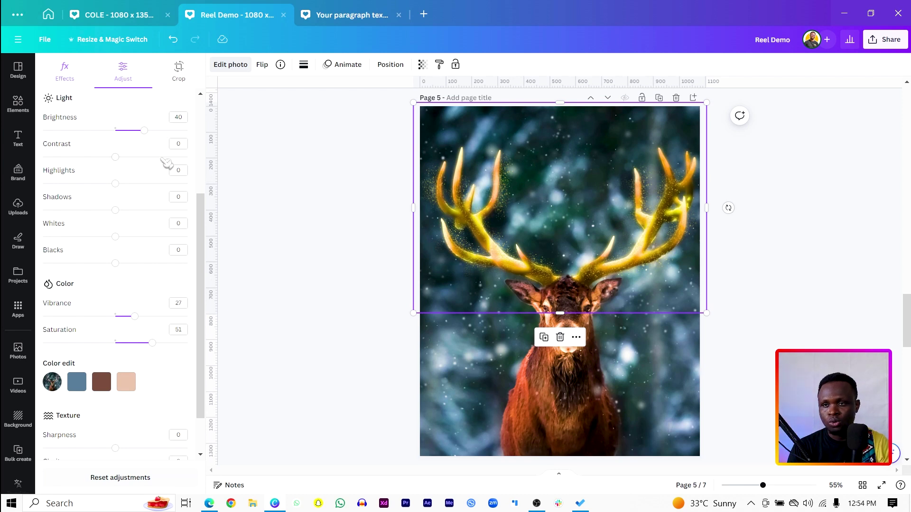